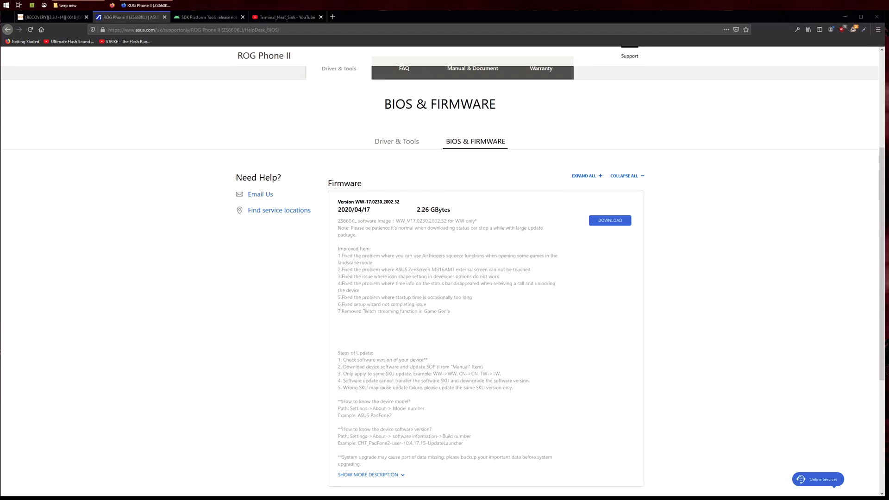
Check the latest ROG Phone II firmware version, WW-17.0230.2002.32, on the ASUS Support page.
{"action": "scroll", "coordinate": [428, 215], "scroll_direction": "up", "scroll_amount": 5}
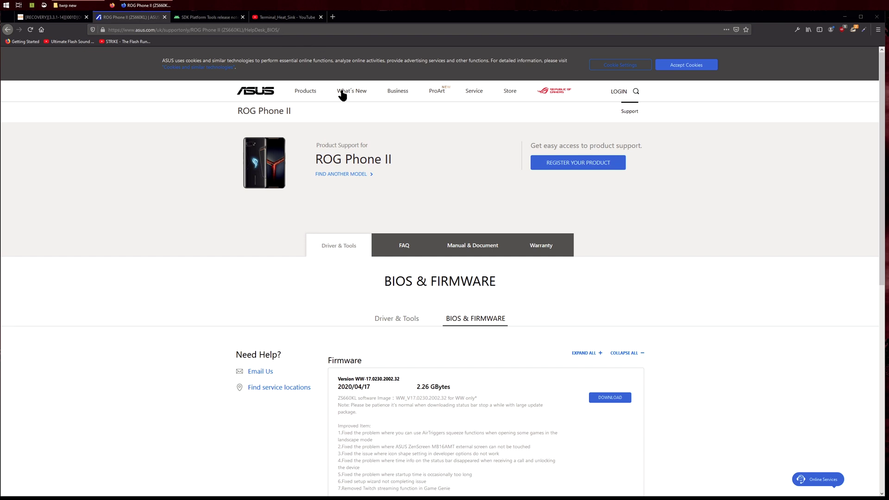
{"action": "scroll", "coordinate": [419, 204], "scroll_direction": "down", "scroll_amount": 3}
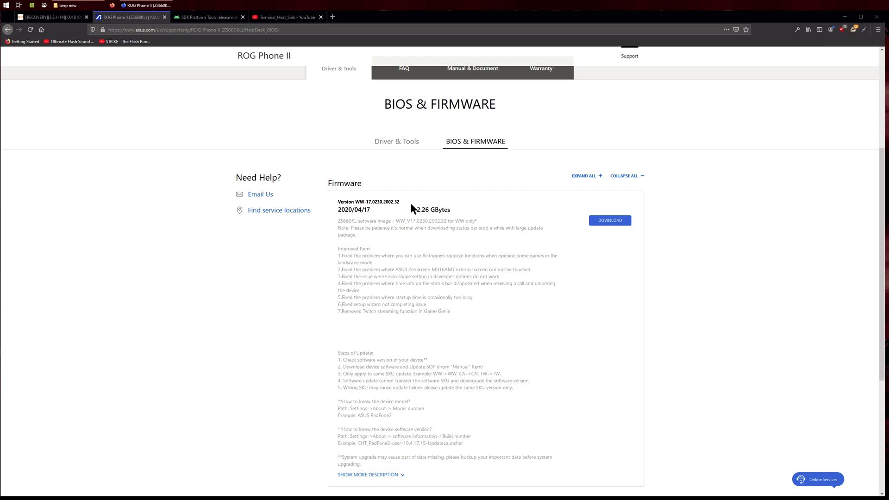
{"action": "scroll", "coordinate": [419, 206], "scroll_direction": "up", "scroll_amount": 2}
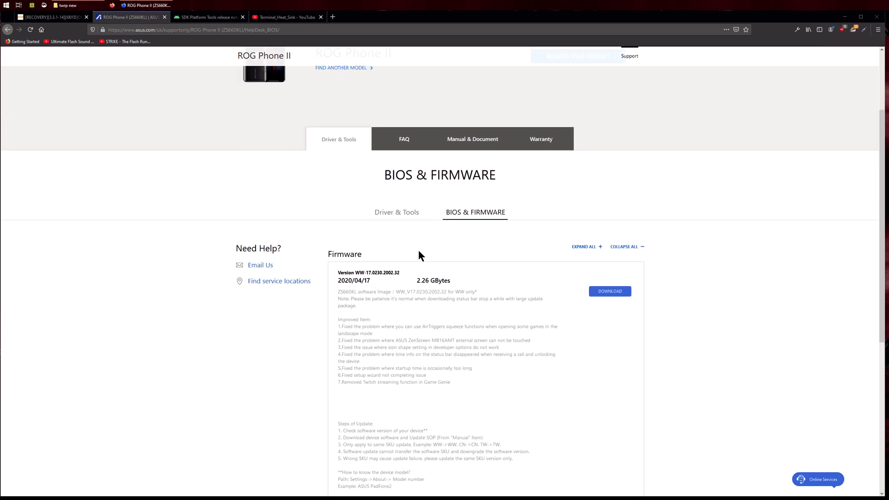
{"action": "left_click_drag", "start_coordinate": [400, 273], "coordinate": [356, 274]}
{"action": "left_click", "coordinate": [389, 272]}
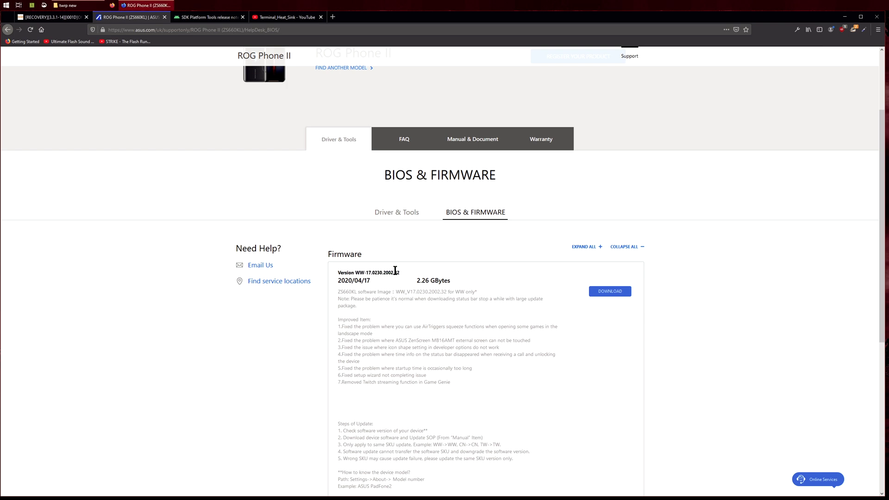
{"action": "scroll", "coordinate": [384, 260], "scroll_direction": "up", "scroll_amount": 1}
{"action": "left_click", "coordinate": [296, 30]}
{"action": "left_click", "coordinate": [301, 221]}
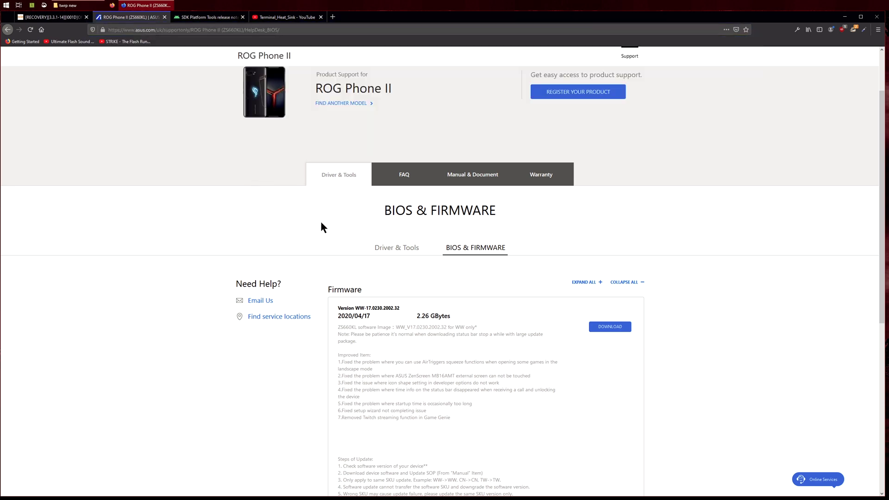
{"action": "scroll", "coordinate": [353, 210], "scroll_direction": "down", "scroll_amount": 4}
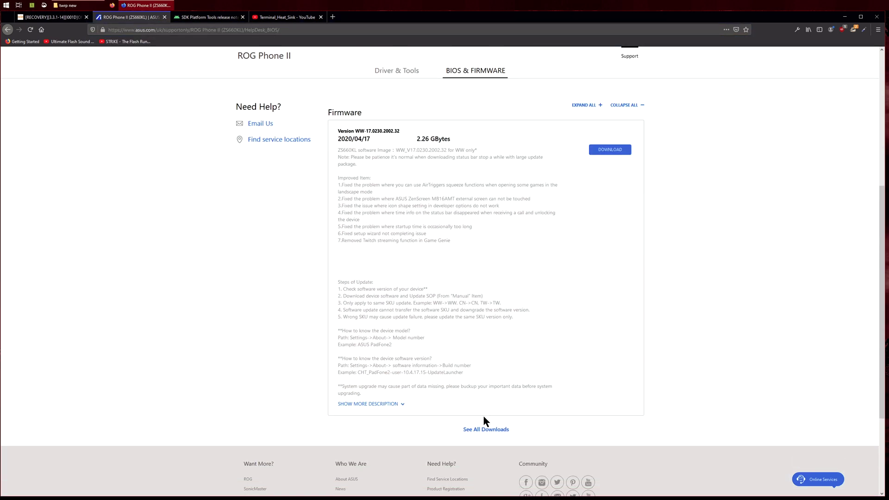
Expand the full firmware download list, note the 2.26 GB size, and go to the XDA TWRP thread.
{"action": "left_click", "coordinate": [479, 428]}
{"action": "scroll", "coordinate": [428, 337], "scroll_direction": "down", "scroll_amount": 1}
{"action": "scroll", "coordinate": [429, 340], "scroll_direction": "down", "scroll_amount": 5}
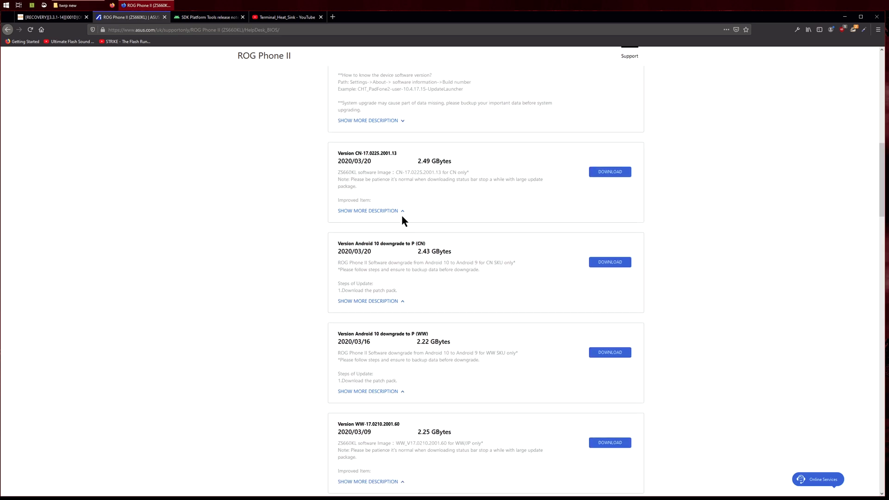
{"action": "scroll", "coordinate": [438, 279], "scroll_direction": "up", "scroll_amount": 5}
{"action": "scroll", "coordinate": [441, 271], "scroll_direction": "up", "scroll_amount": 4}
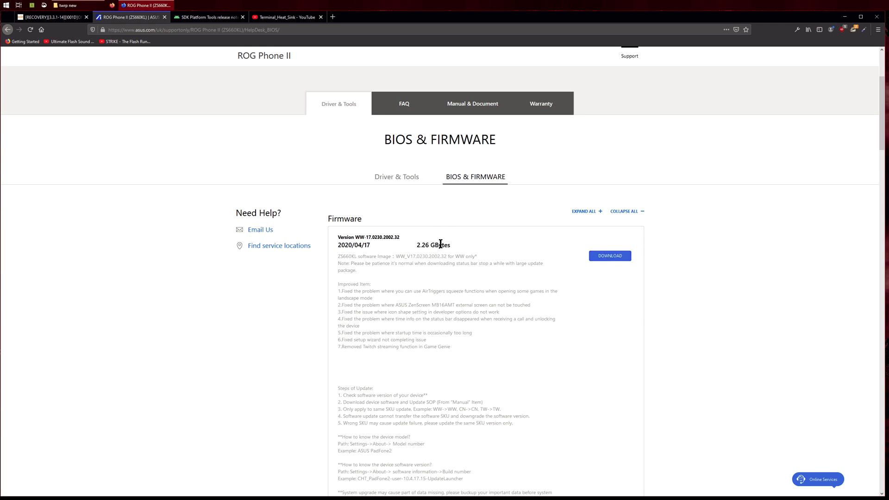
{"action": "left_click_drag", "start_coordinate": [432, 246], "coordinate": [417, 248]}
{"action": "left_click", "coordinate": [460, 246]}
{"action": "left_click", "coordinate": [54, 18]}
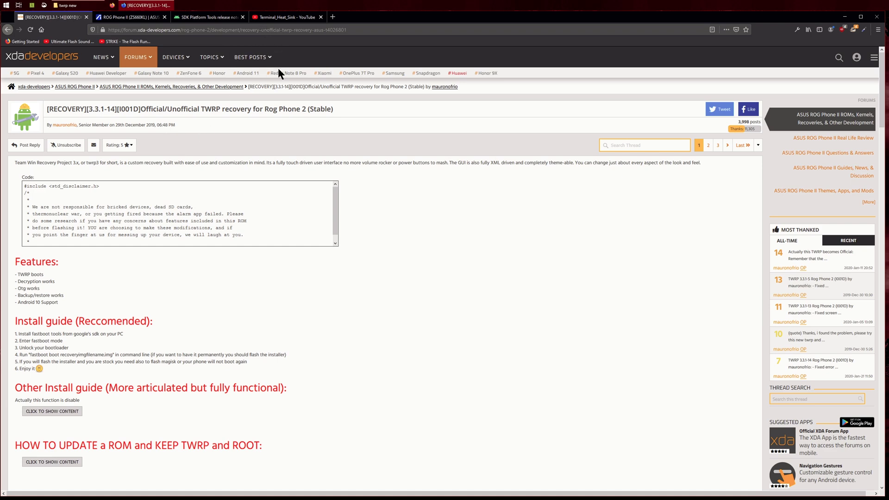
Review the three TWRP 3.3.1-14 download links, then go to the Platform-Tools release notes.
{"action": "scroll", "coordinate": [218, 172], "scroll_direction": "down", "scroll_amount": 5}
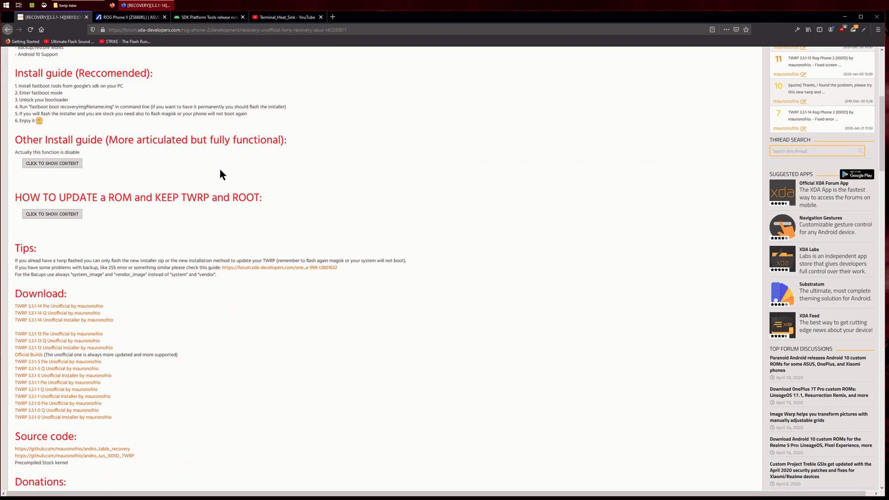
{"action": "scroll", "coordinate": [215, 167], "scroll_direction": "down", "scroll_amount": 2}
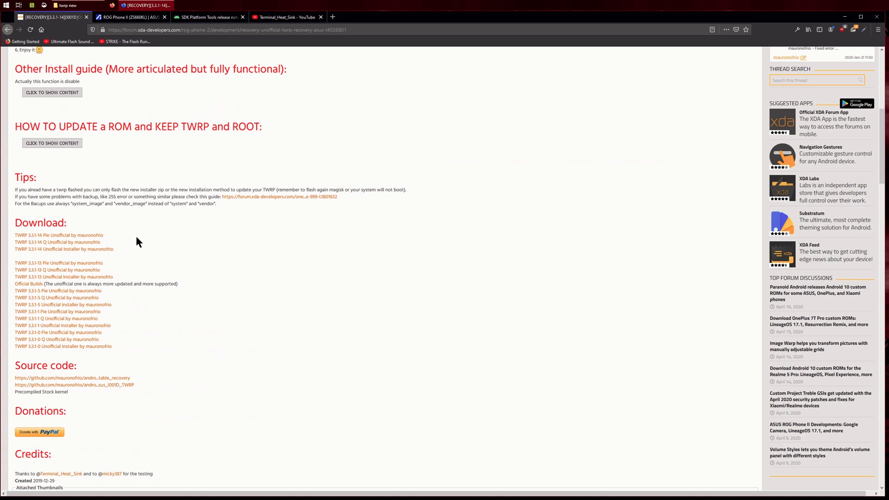
{"action": "left_click_drag", "start_coordinate": [135, 248], "coordinate": [9, 232]}
{"action": "left_click", "coordinate": [123, 230]}
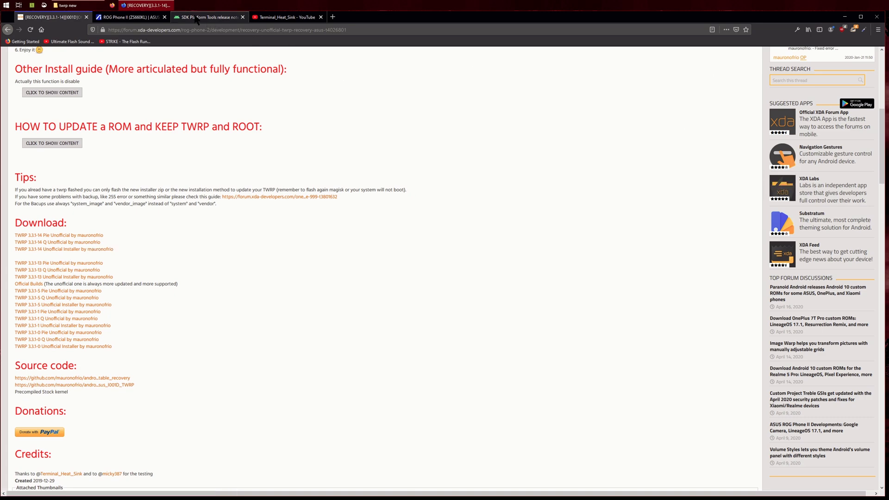
{"action": "left_click", "coordinate": [208, 17]}
{"action": "left_click", "coordinate": [276, 30]}
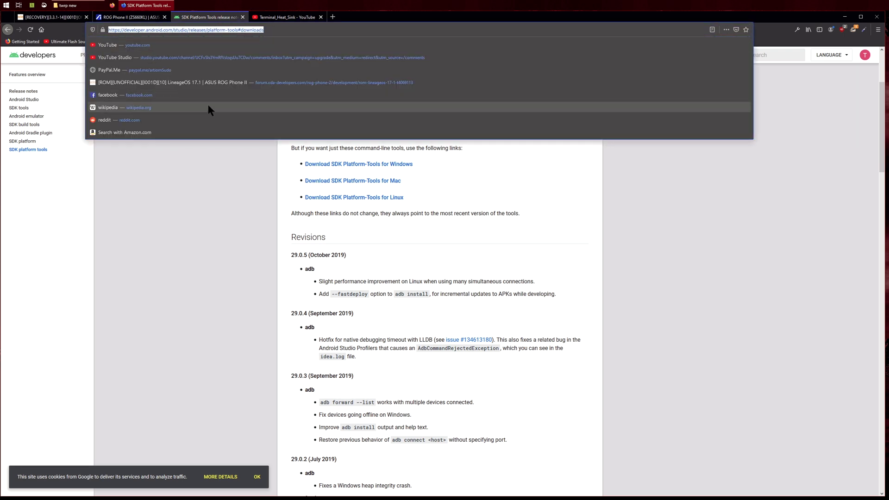
{"action": "left_click", "coordinate": [208, 182]}
{"action": "left_click", "coordinate": [370, 165]}
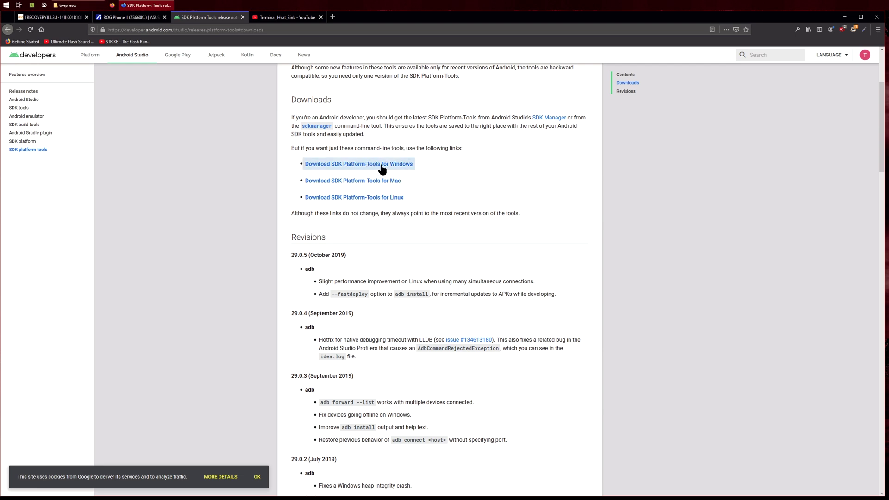
{"action": "scroll", "coordinate": [382, 169], "scroll_direction": "up", "scroll_amount": 3}
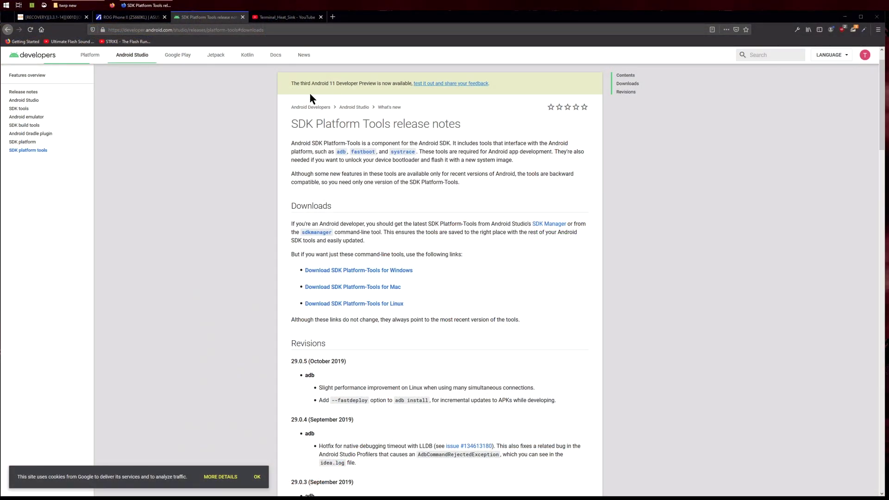
Select twrp-3.3.1-14-I001D-Q-mauronofrio.img in the downloads\twrp new folder for copying.
{"action": "left_click", "coordinate": [77, 7]}
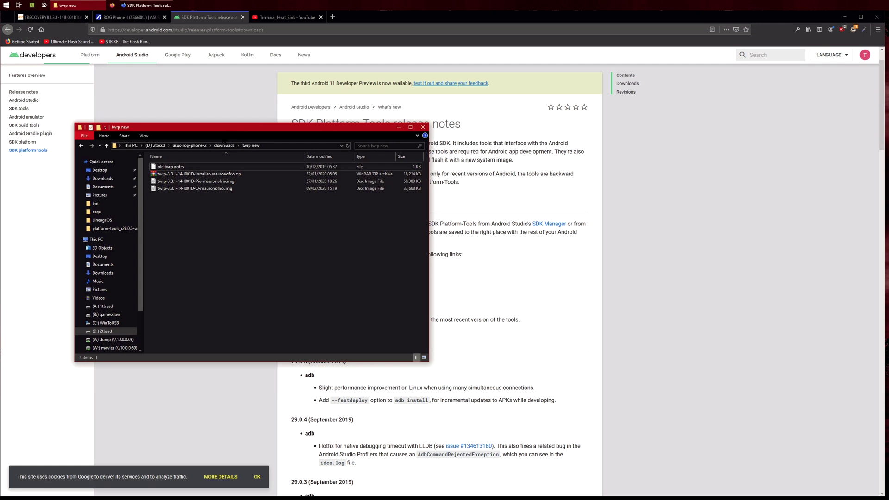
{"action": "left_click", "coordinate": [190, 146]}
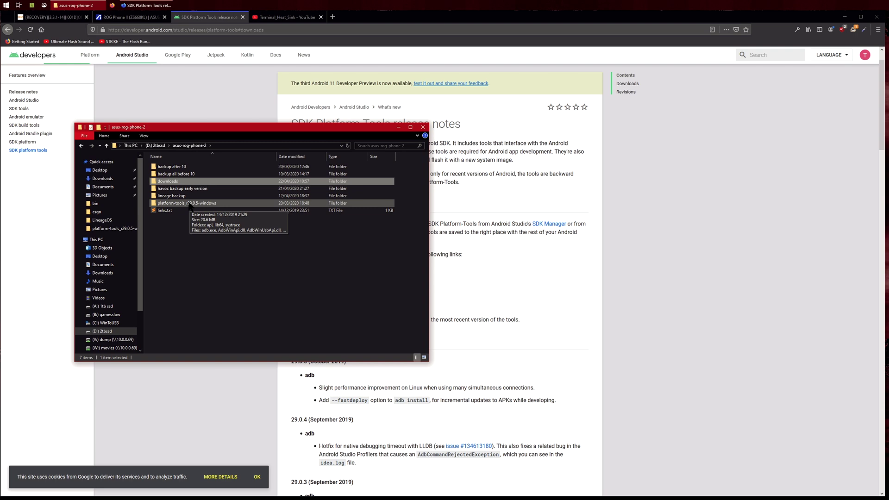
{"action": "double_click", "coordinate": [189, 204]}
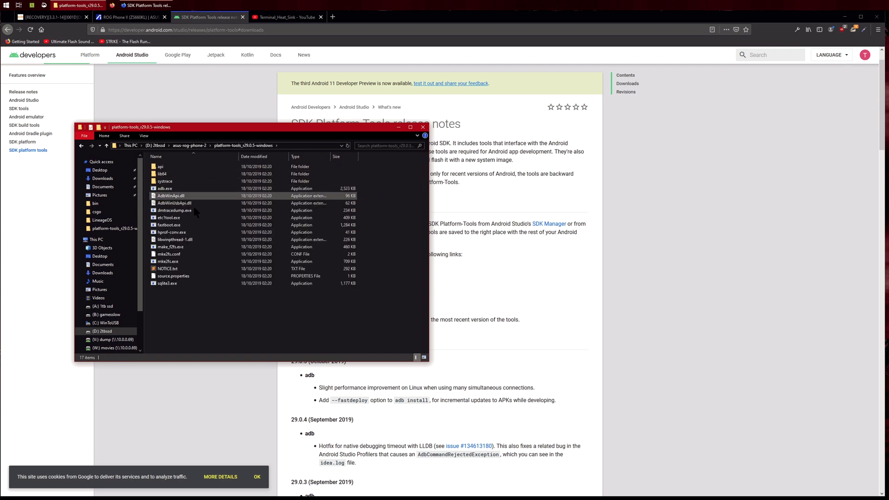
{"action": "key", "text": "BackSpace"}
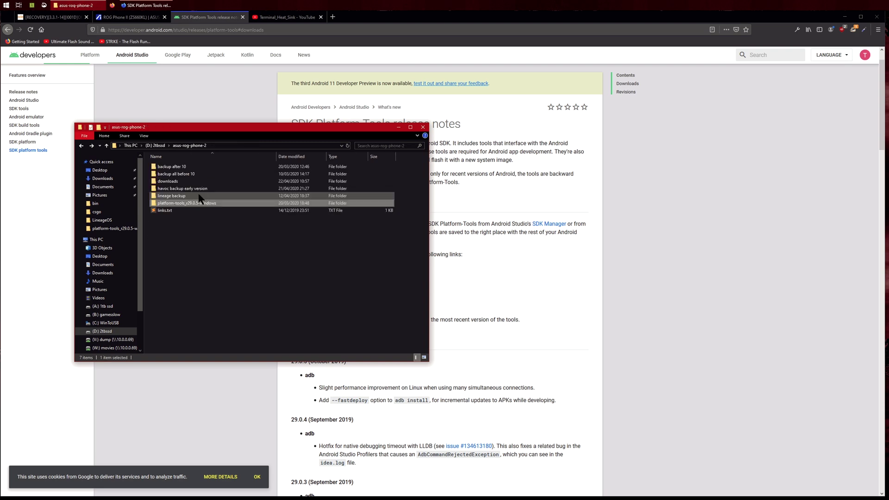
{"action": "double_click", "coordinate": [180, 182]}
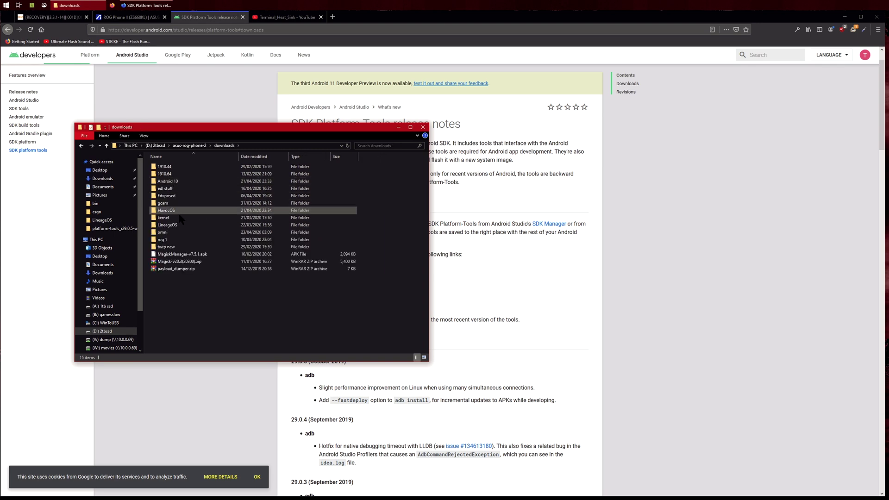
{"action": "double_click", "coordinate": [172, 248]}
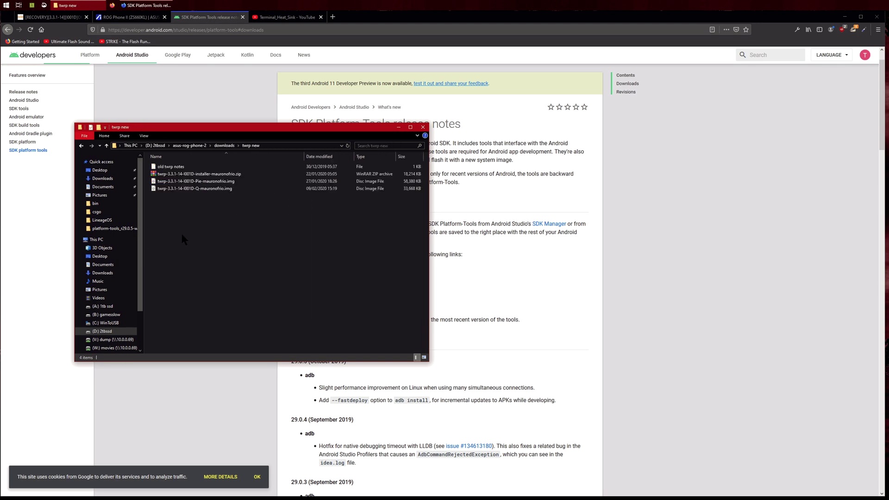
{"action": "left_click", "coordinate": [209, 188]}
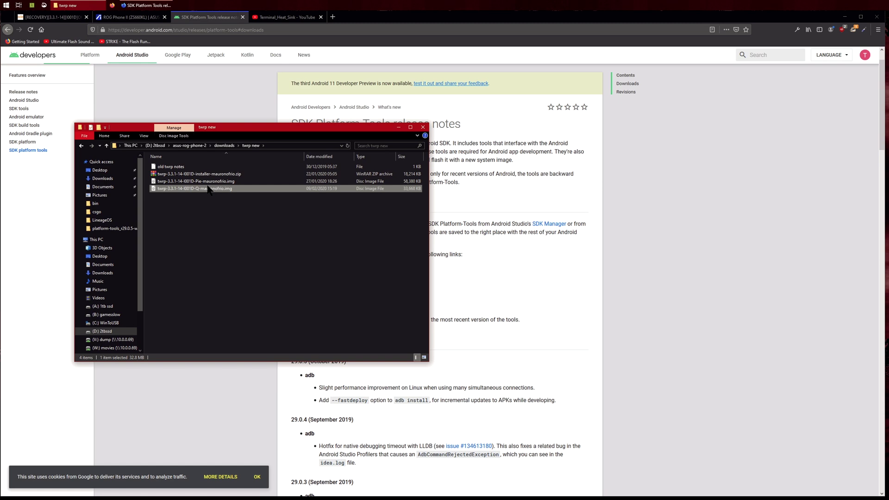
Paste the TWRP image into platform-tools_r29.0.5-windows alongside adb.exe and fastboot.exe.
{"action": "left_click", "coordinate": [225, 146]}
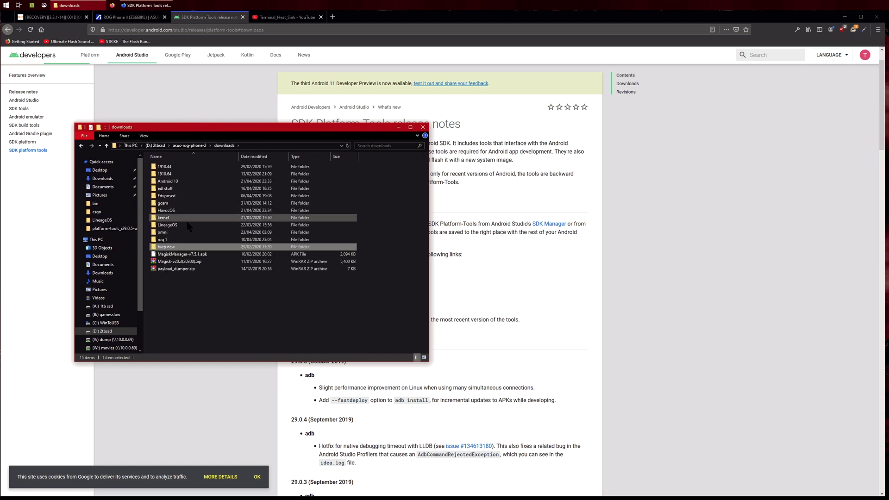
{"action": "left_click", "coordinate": [198, 146]}
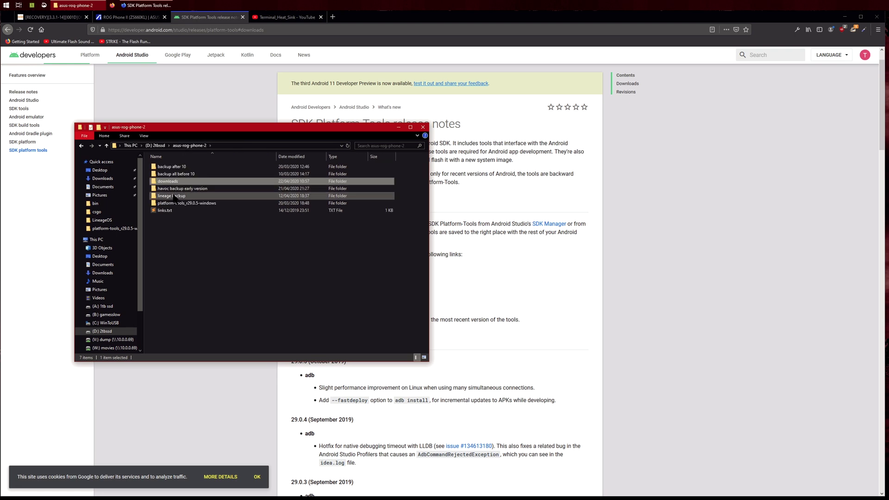
{"action": "left_click", "coordinate": [178, 204]}
{"action": "double_click", "coordinate": [177, 204]}
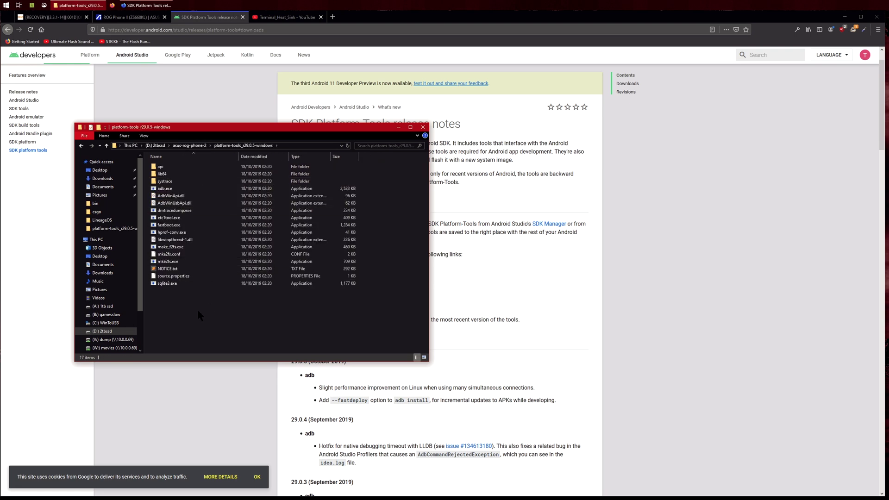
{"action": "key", "text": "ctrl+v"}
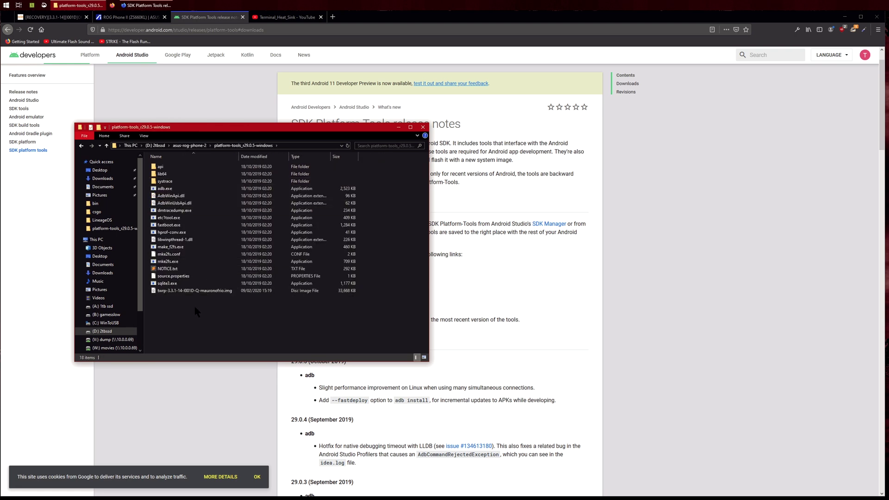
{"action": "left_click", "coordinate": [190, 291]}
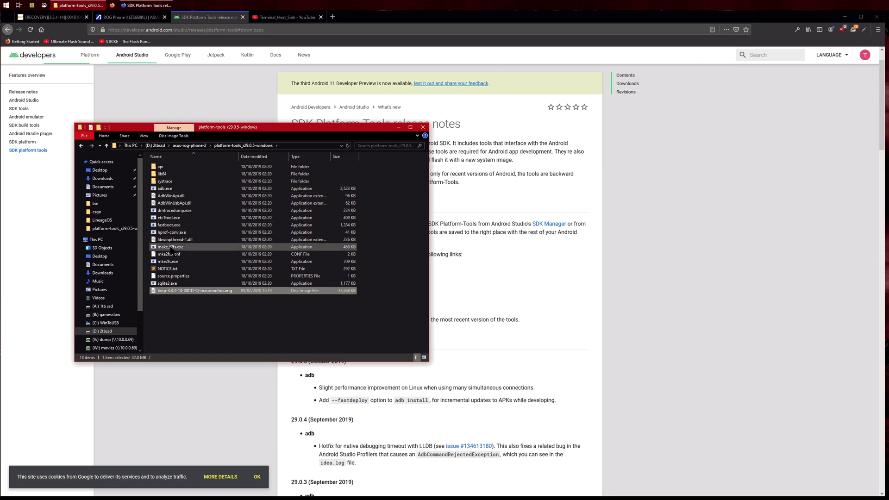
{"action": "left_click", "coordinate": [170, 225]}
{"action": "left_click", "coordinate": [237, 320]}
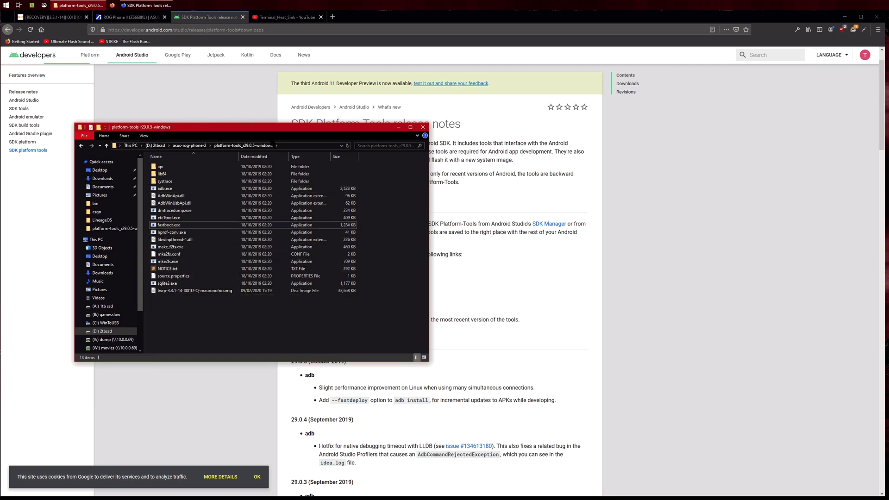
{"action": "left_click_drag", "start_coordinate": [265, 129], "coordinate": [280, 51]}
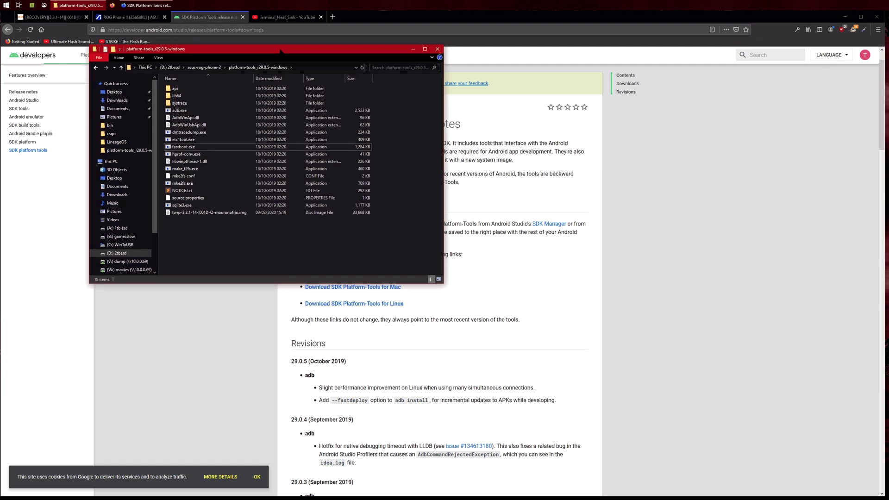
{"action": "right_click", "coordinate": [229, 248]}
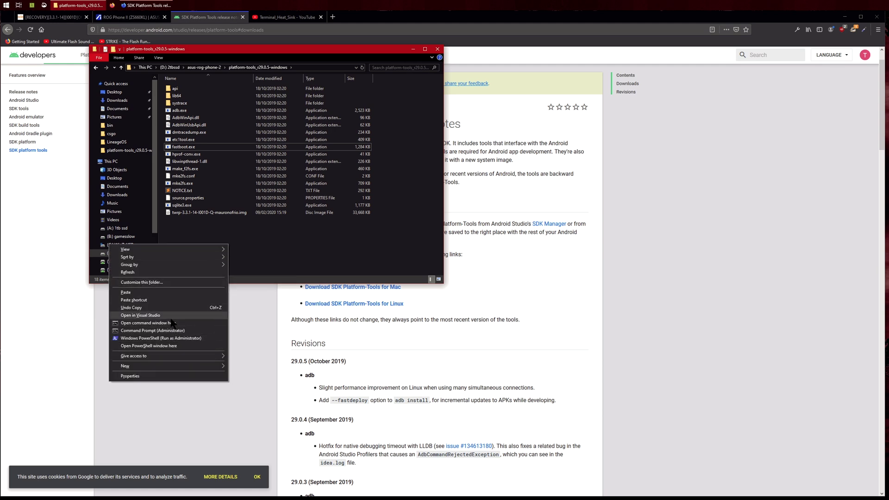
Open a PowerShell window in the platform-tools_r29.0.5-windows folder.
{"action": "left_click", "coordinate": [180, 346]}
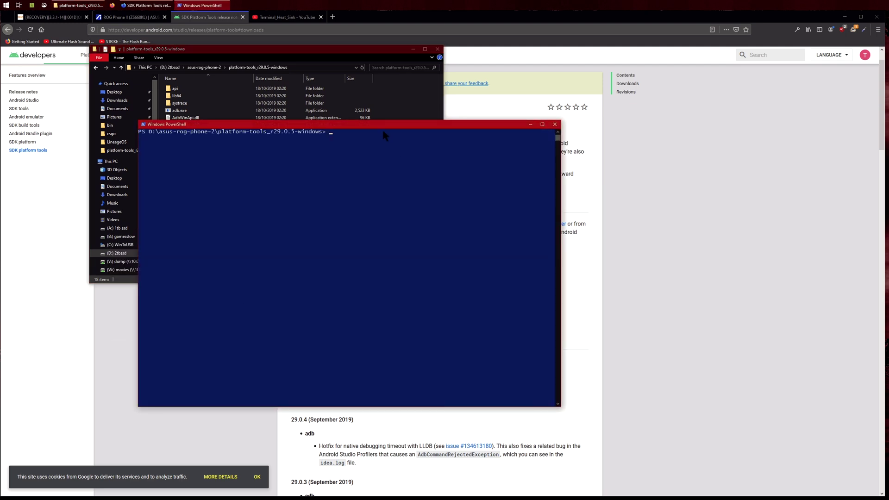
{"action": "left_click_drag", "start_coordinate": [377, 129], "coordinate": [319, 78]}
{"action": "left_click", "coordinate": [317, 125]}
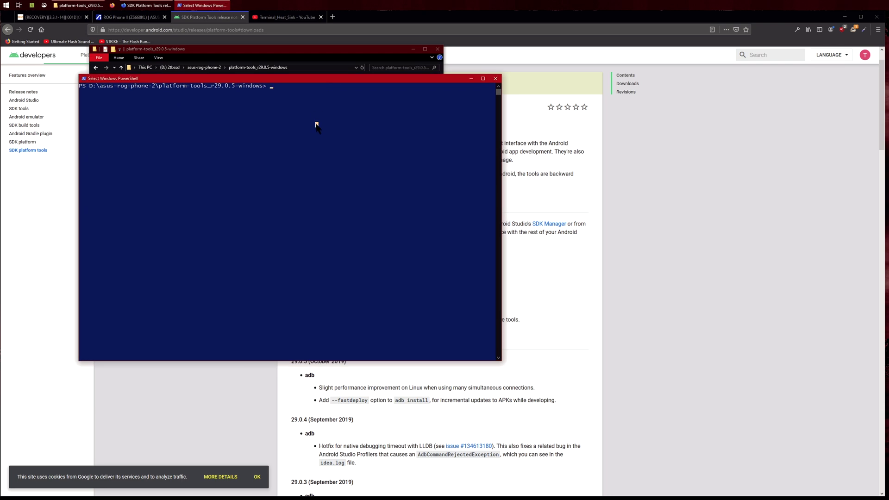
Run .\fastboot.exe devices and confirm the phone is listed in fastboot mode.
{"action": "type", "text": "fastbo"}
{"action": "key", "text": "Tab"}
{"action": "type", "text": "devices"}
{"action": "key", "text": "Return"}
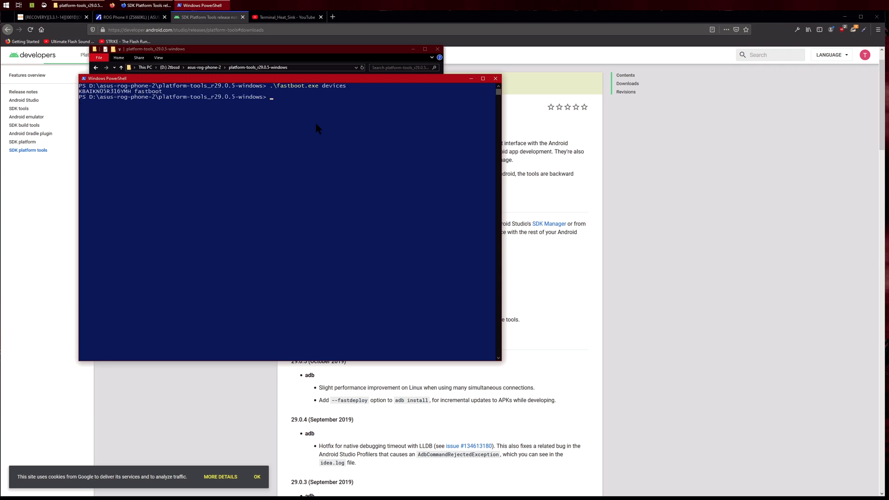
{"action": "left_click_drag", "start_coordinate": [167, 92], "coordinate": [81, 92]}
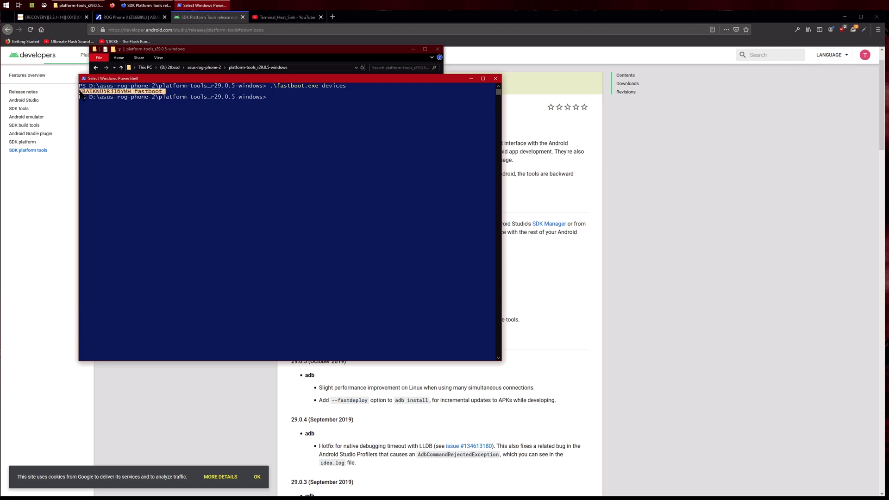
{"action": "left_click", "coordinate": [116, 91]}
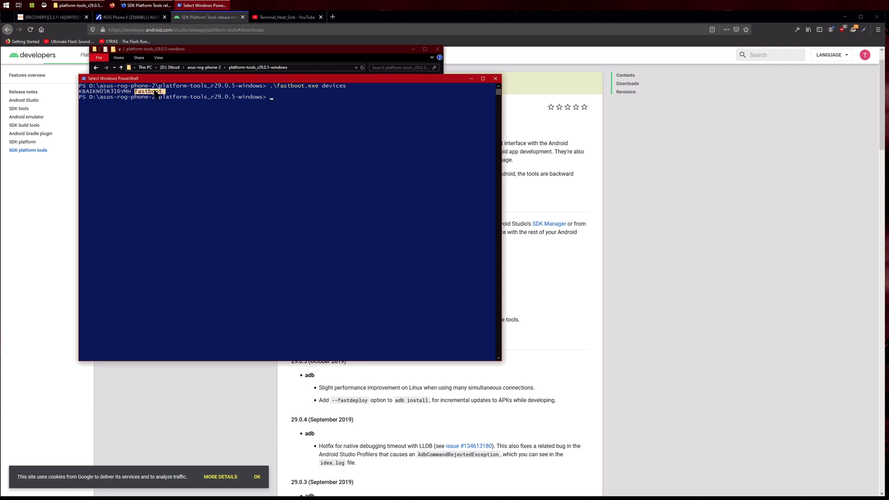
{"action": "left_click", "coordinate": [205, 92]}
{"action": "left_click_drag", "start_coordinate": [292, 96], "coordinate": [172, 93]}
{"action": "left_click", "coordinate": [170, 91]}
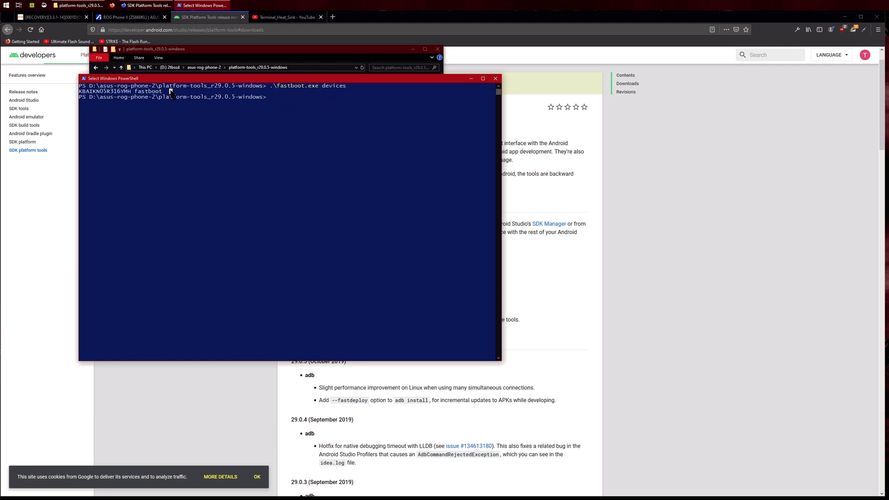
Run .\fastboot.exe boot .\twrp-3.3.1-14-I001D-Q-mauronofrio.img, finishing OKAY in 11.144s.
{"action": "left_click", "coordinate": [292, 108]}
{"action": "type", "text": "."}
{"action": "key", "text": "Up"}
{"action": "key", "text": "BackSpace"}
{"action": "key", "text": "BackSpace"}
{"action": "key", "text": "BackSpace"}
{"action": "key", "text": "BackSpace"}
{"action": "key", "text": "BackSpace"}
{"action": "key", "text": "BackSpace"}
{"action": "type", "text": "boot ."}
{"action": "key", "text": "Tab"}
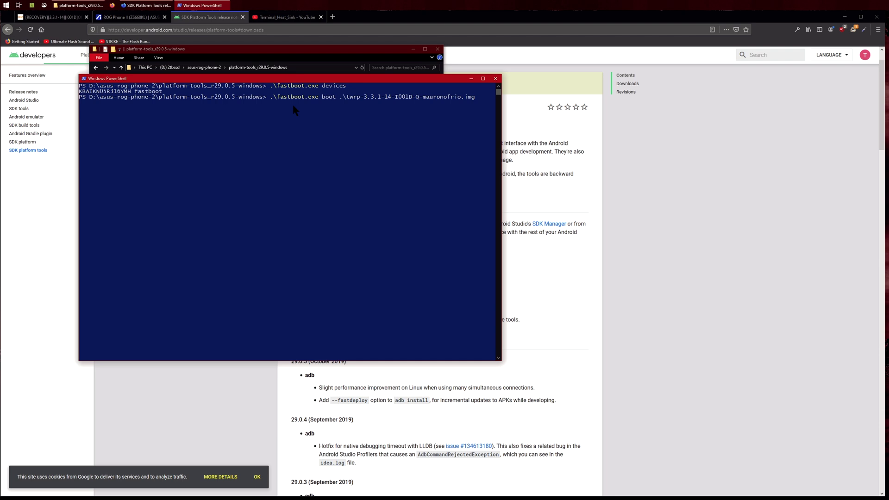
{"action": "key", "text": "Return"}
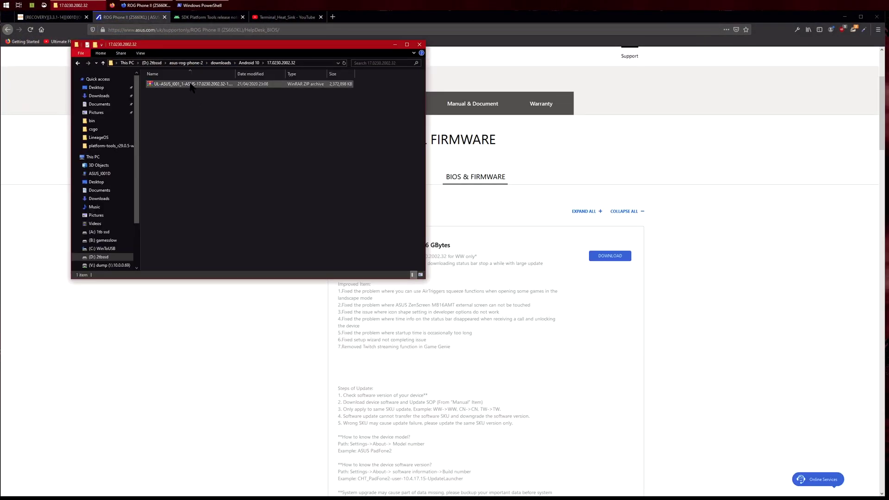
Paste the 2.26 GB ASUS firmware zip into the platform-tools_r29.0.5-windows folder.
{"action": "left_click", "coordinate": [191, 85]}
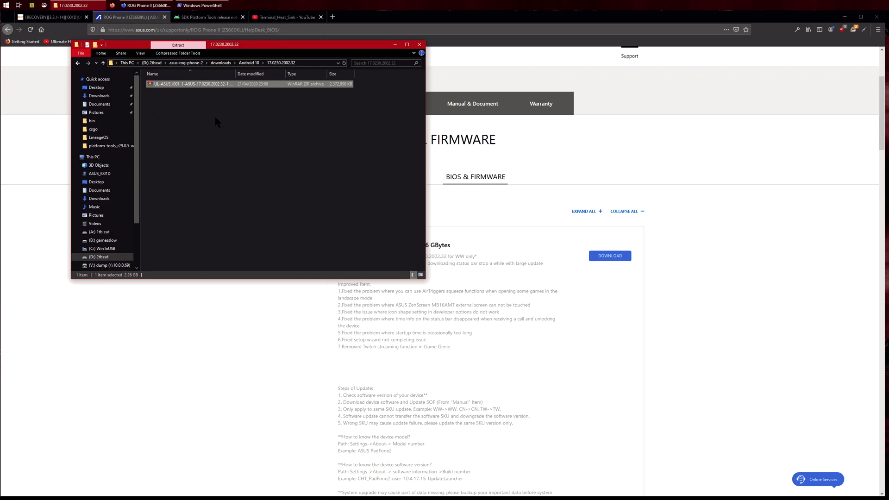
{"action": "left_click", "coordinate": [187, 63]}
{"action": "double_click", "coordinate": [176, 120]}
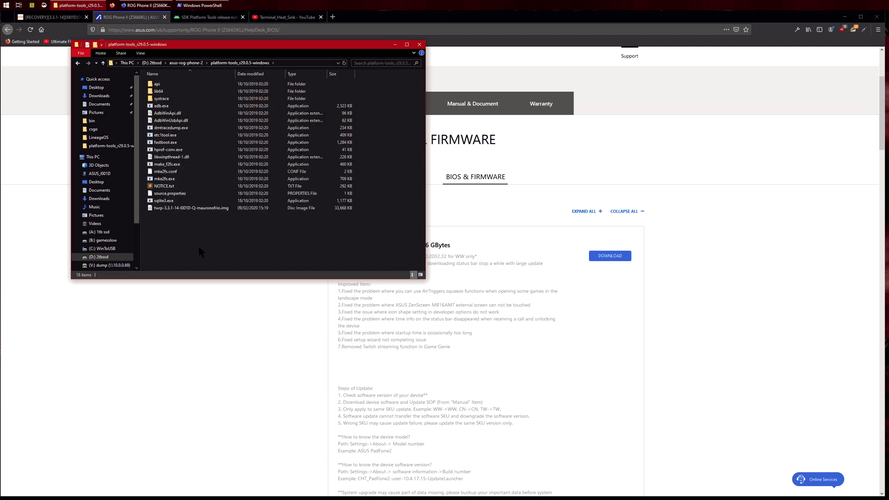
{"action": "key", "text": "ctrl+v"}
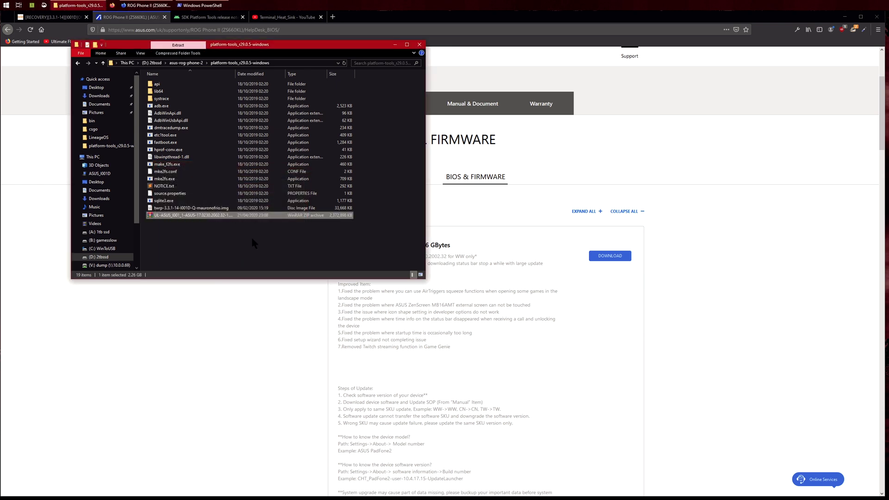
{"action": "left_click", "coordinate": [254, 236]}
Run .\adb.exe push UL-ASUS_I001_1-ASUS-17.0230.2002.32-1.1.145-user.zip /sdcard.
{"action": "left_click", "coordinate": [194, 6]}
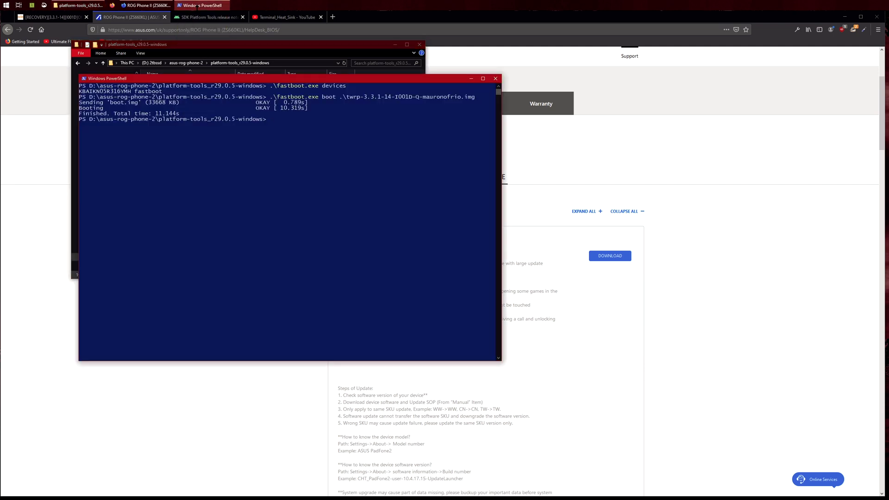
{"action": "left_click_drag", "start_coordinate": [254, 76], "coordinate": [242, 170]}
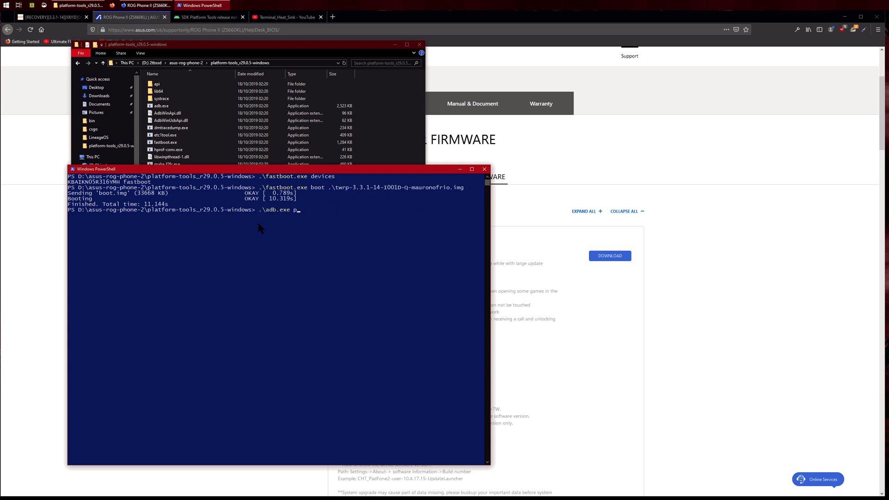
{"action": "type", "text": "ush"}
{"action": "left_click_drag", "start_coordinate": [242, 43], "coordinate": [244, 26]}
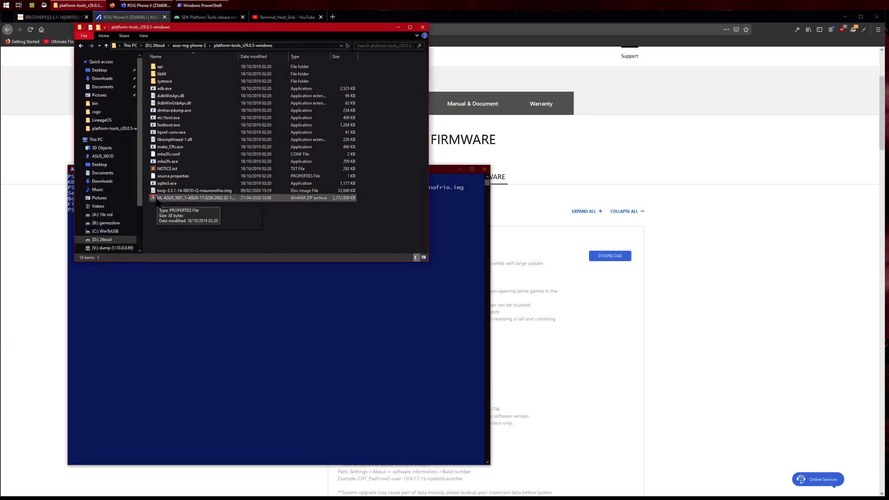
{"action": "left_click", "coordinate": [281, 297]}
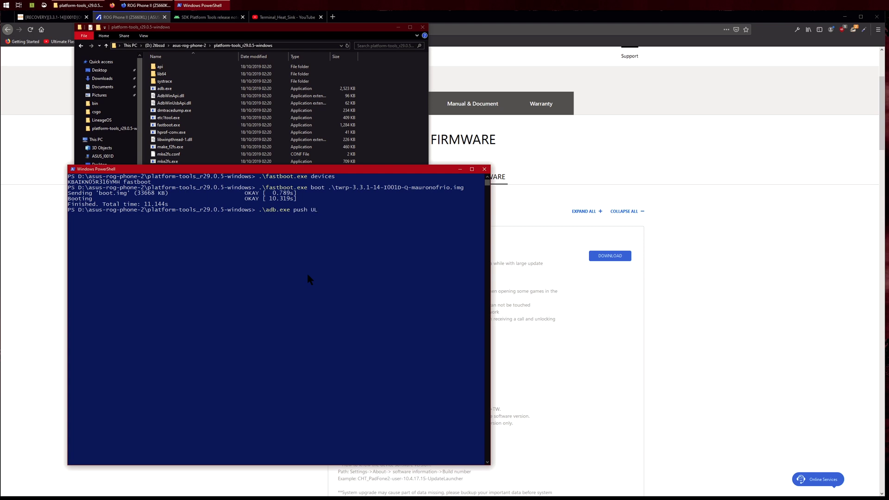
{"action": "key", "text": "Tab"}
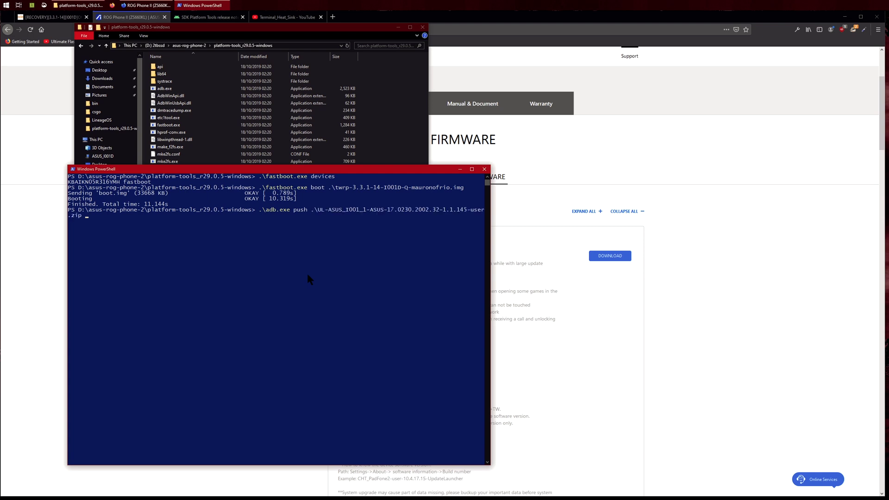
{"action": "type", "text": "/sdc"}
{"action": "key", "text": "Return"}
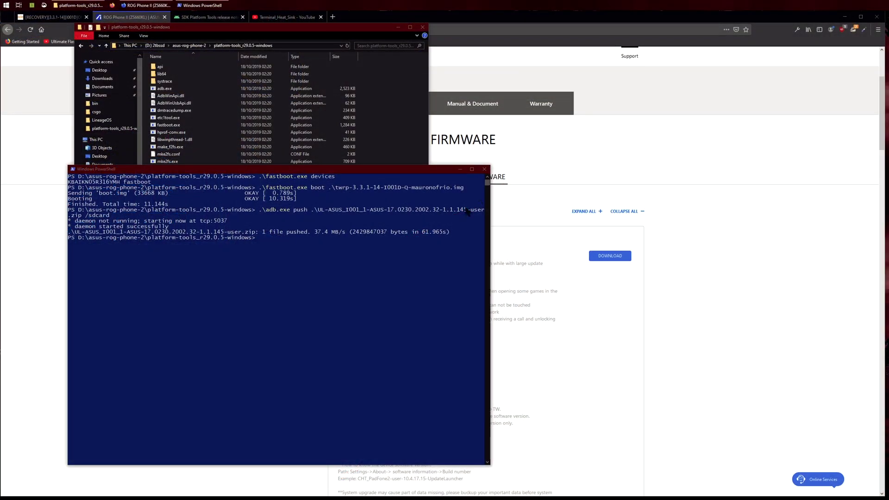
{"action": "left_click", "coordinate": [385, 271]}
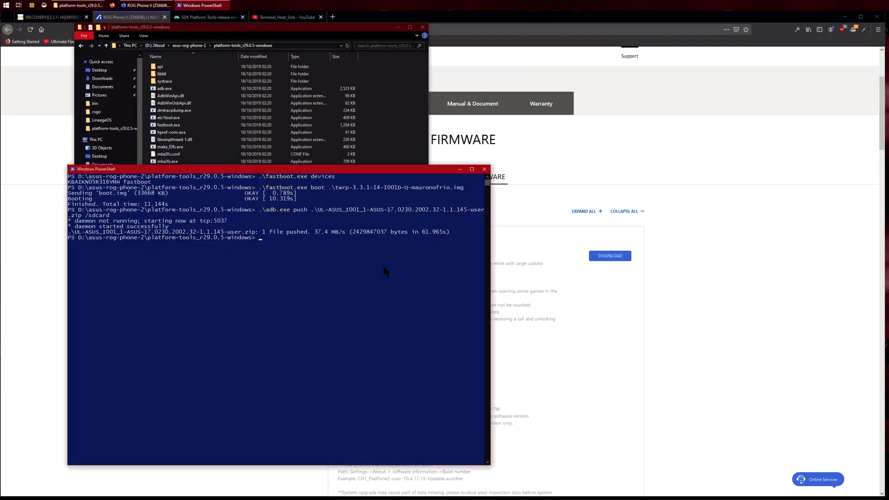
Rerun the fastboot boot of the TWRP image, finishing OKAY in 11.171s.
{"action": "key", "text": "Up"}
{"action": "key", "text": "Up"}
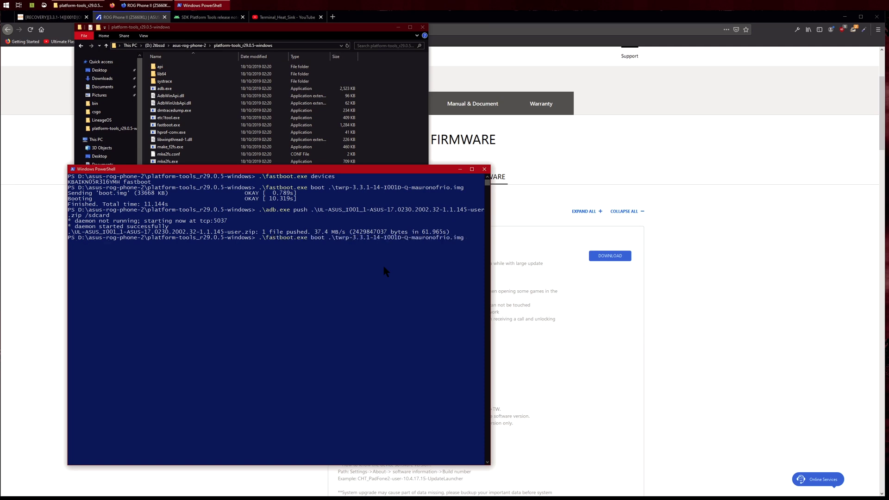
{"action": "key", "text": "Return"}
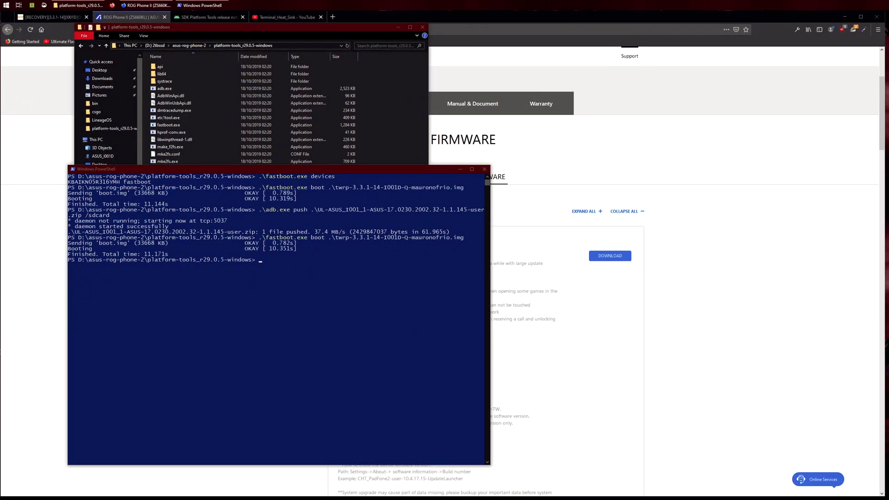
Rerun the adb push of the firmware zip to /sdcard, completing at 36.8 MB/s in 63.007s.
{"action": "left_click", "coordinate": [419, 279]}
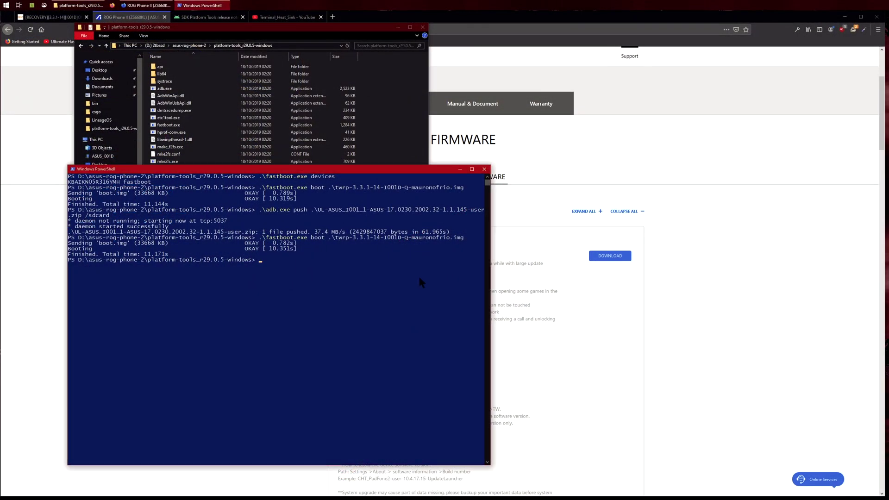
{"action": "key", "text": "Up"}
{"action": "key", "text": "Up"}
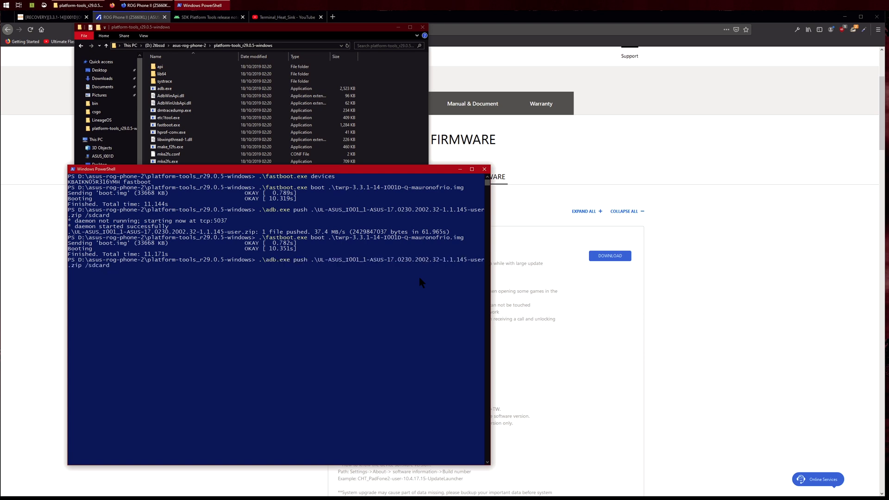
{"action": "key", "text": "Return"}
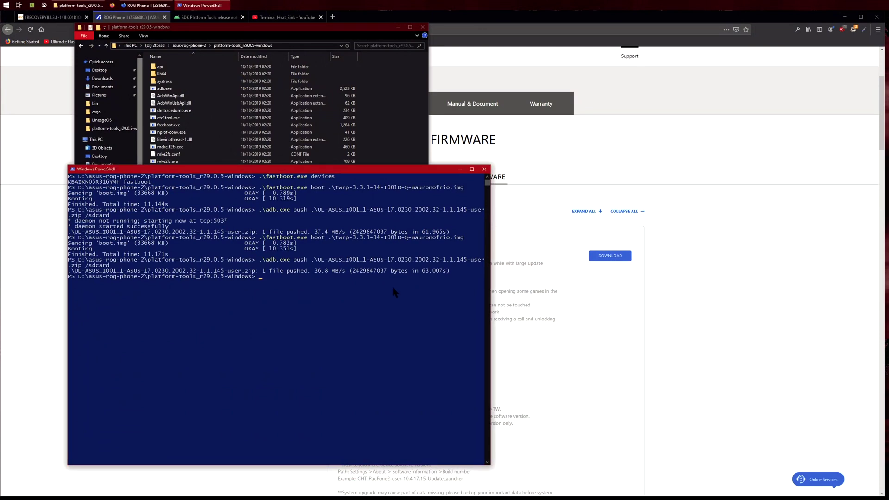
Rerun the recalled '.\fastboot.exe boot twrp-3.3.1-14' command to boot the phone into TWRP again.
{"action": "key", "text": "Up"}
{"action": "key", "text": "Up"}
{"action": "key", "text": "Return"}
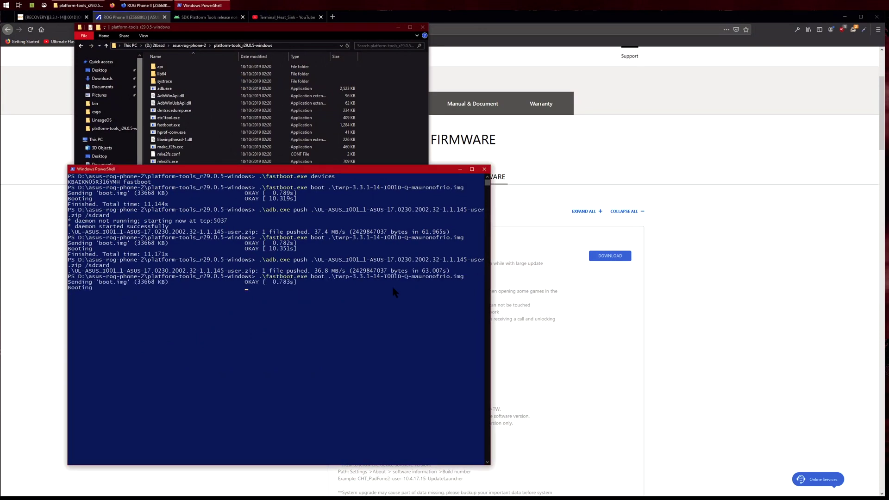